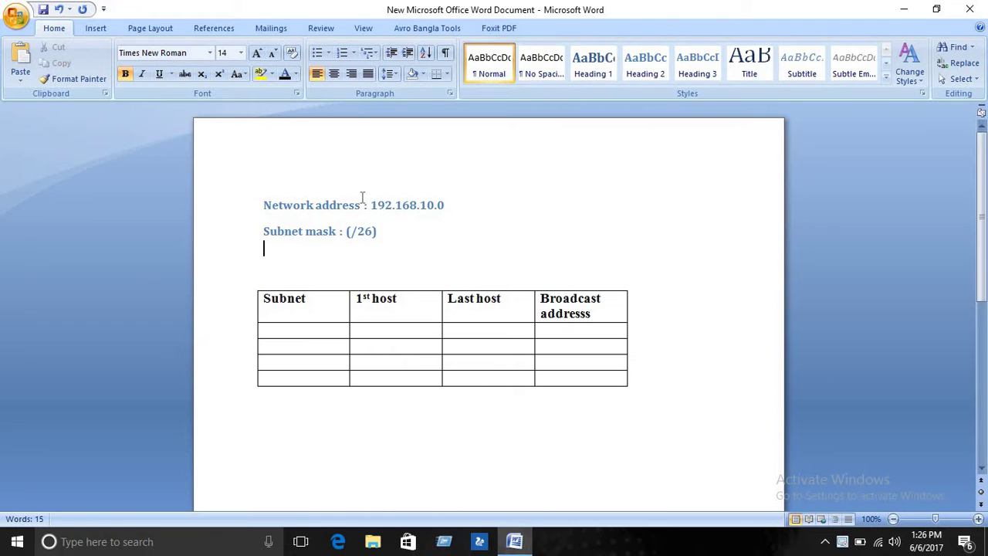
Step: Insert a new blank line directly beneath the 'Subnet mask : (/26)' heading
drag(446, 205, 378, 206)
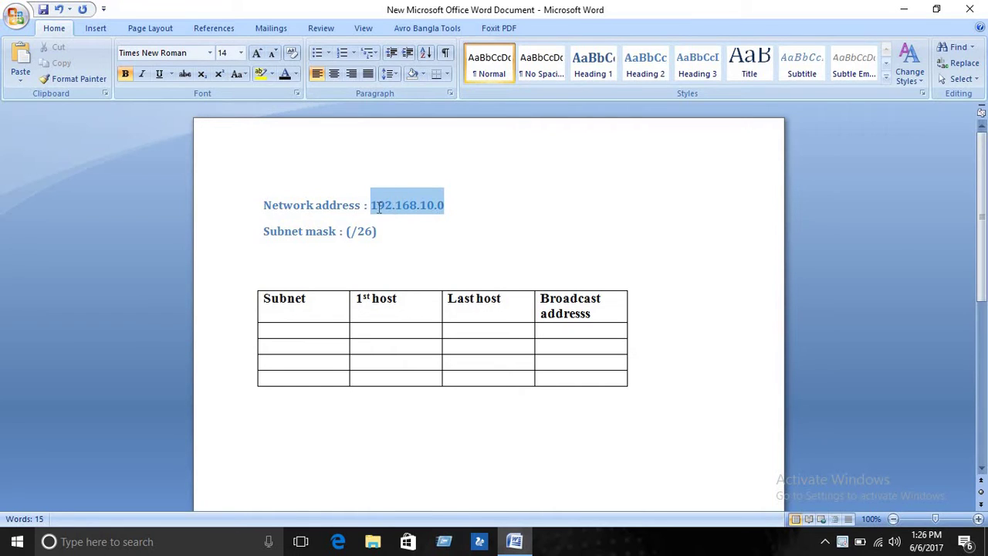
key(Down)
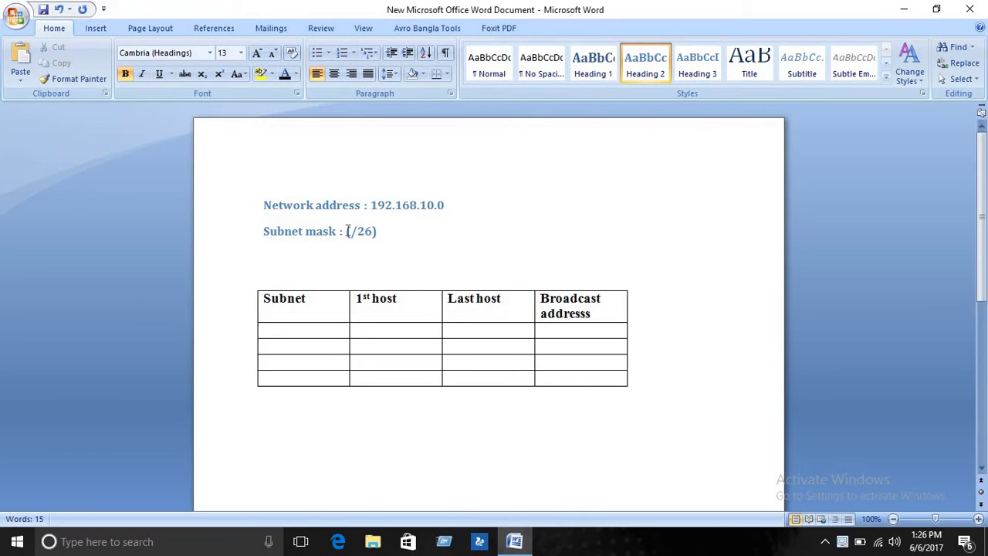
drag(346, 231, 393, 234)
click(393, 234)
key(Return)
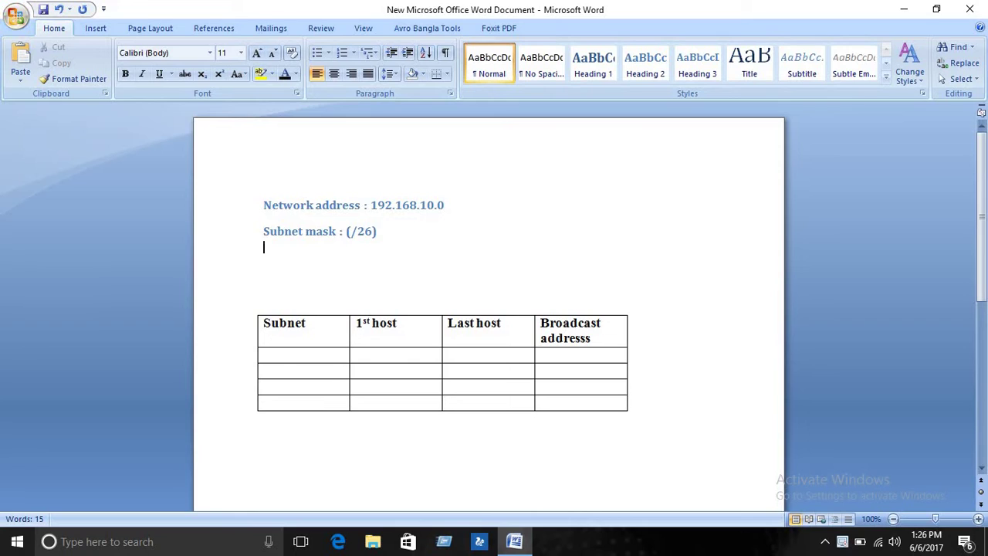
Step: Enter the binary mask 1111 1111.1111 1111.1111 1111.11000000 on that line, followed by an empty line
text(1111 1111)
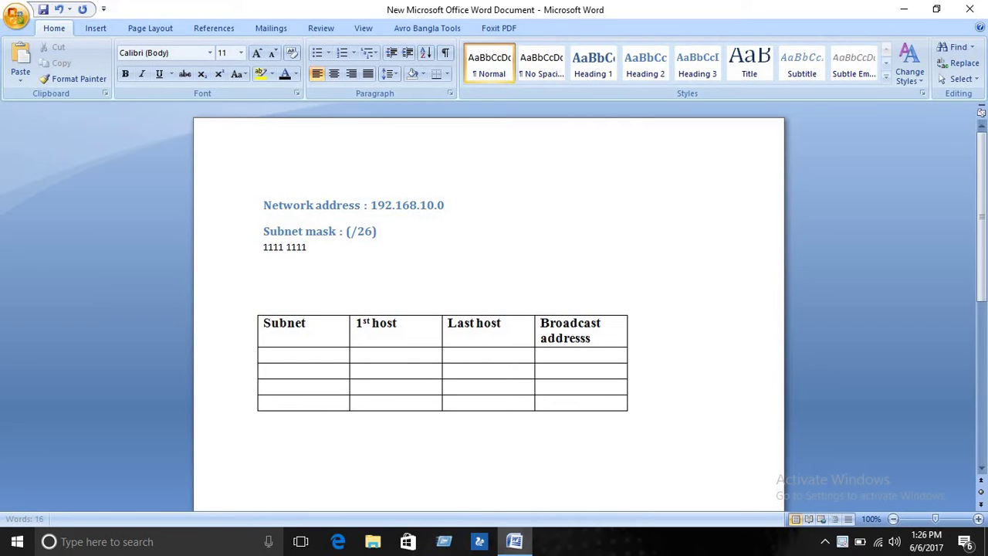
text(.1111  1111.1111  1111)
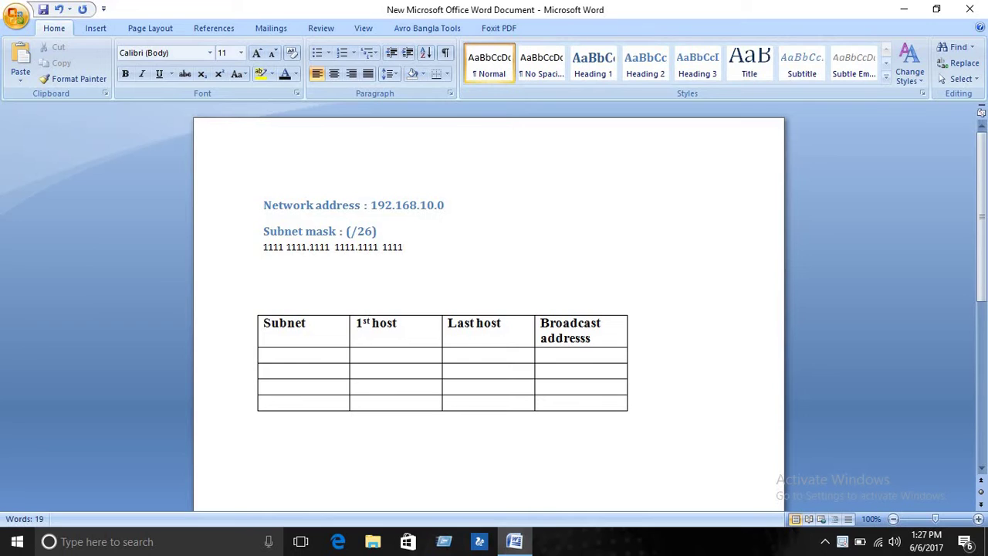
text(.110000)
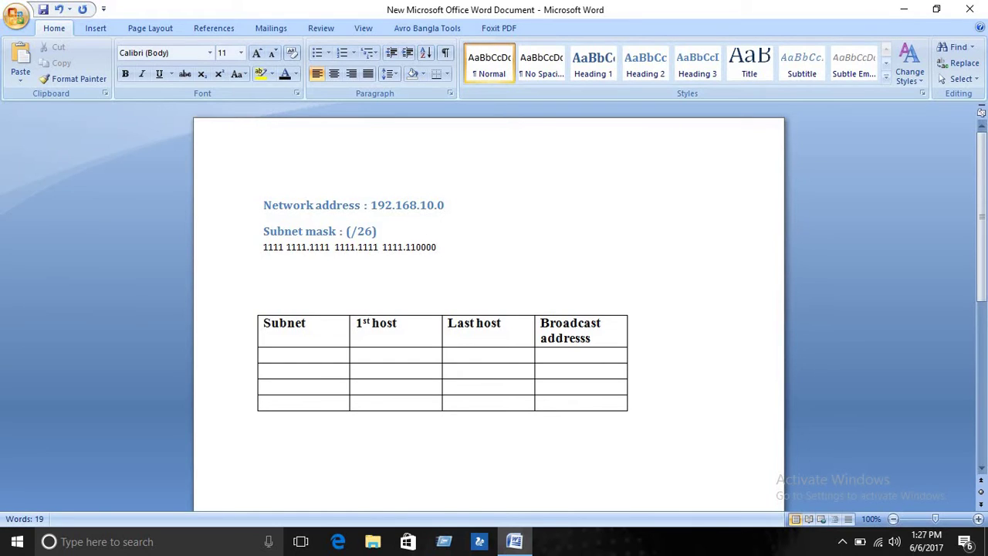
text(00)
key(Return)
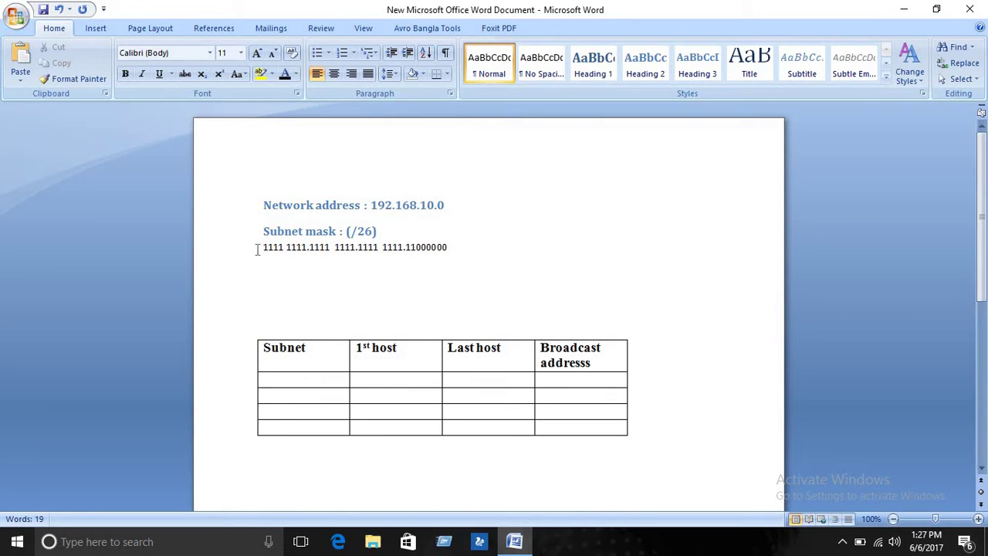
drag(262, 245, 452, 247)
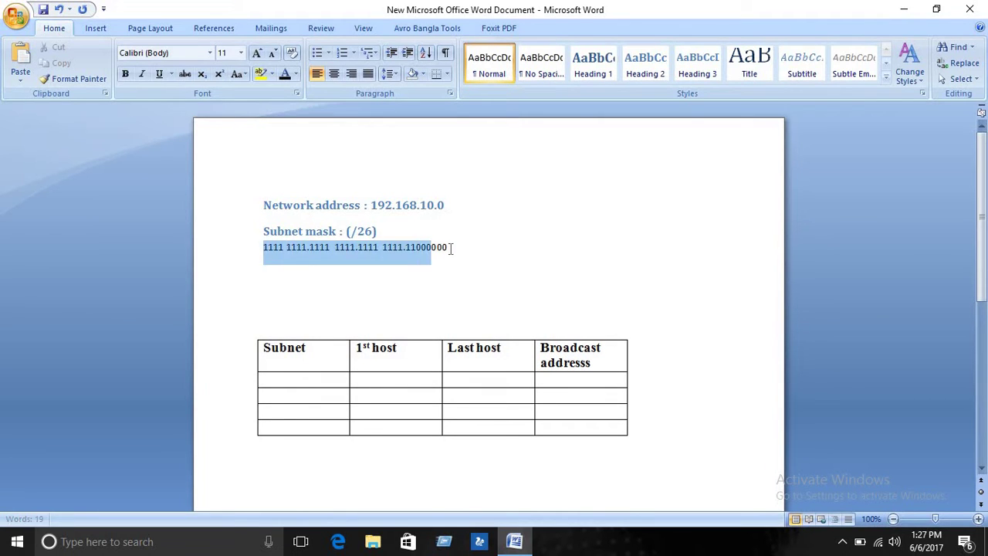
click(434, 215)
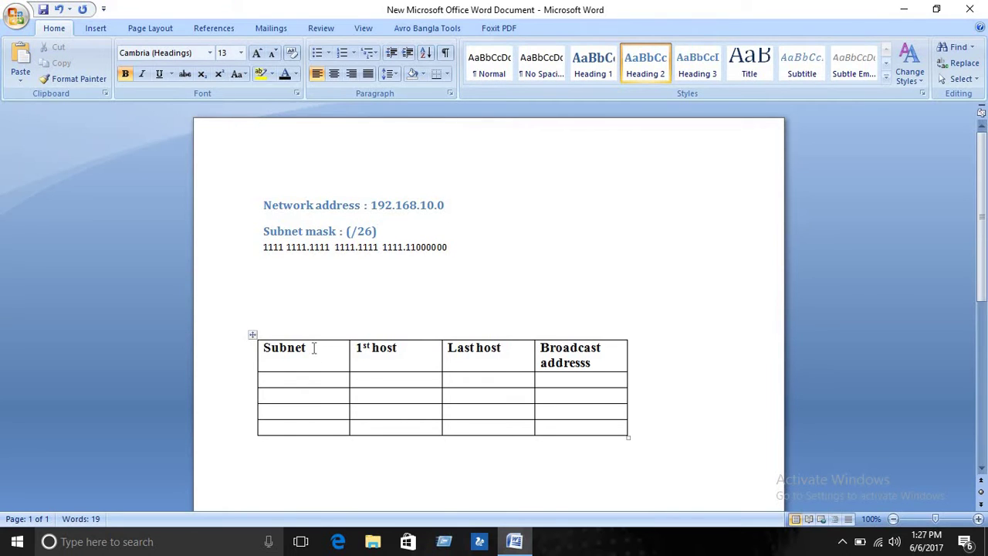
Step: Look over the table's Subnet, 1st host and Broadcast address header text
drag(313, 348, 263, 348)
click(398, 349)
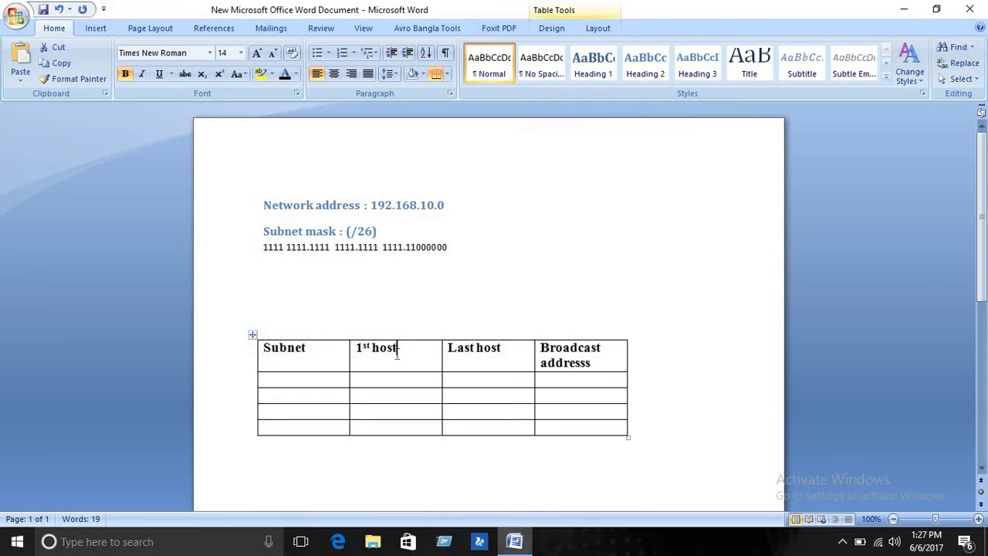
double_click(396, 352)
click(552, 344)
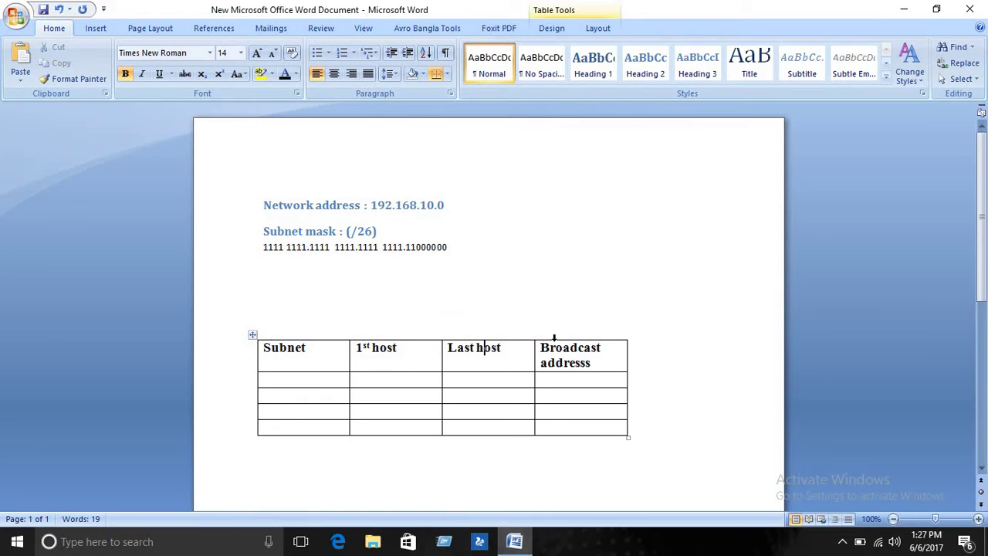
click(590, 361)
Step: Copy the mask's last octet 11000000 onto the empty line below the binary mask
drag(406, 247, 450, 245)
key(ctrl+c)
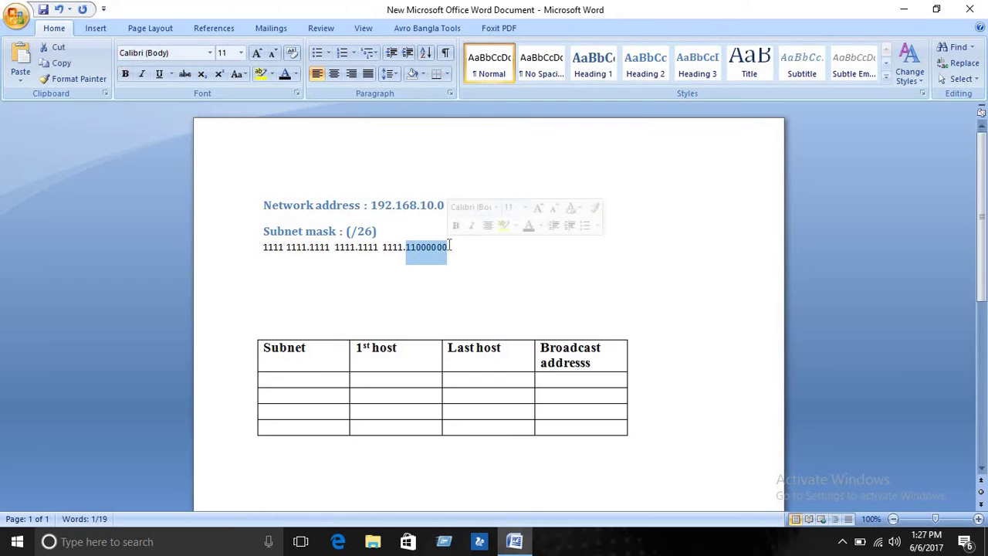
click(269, 260)
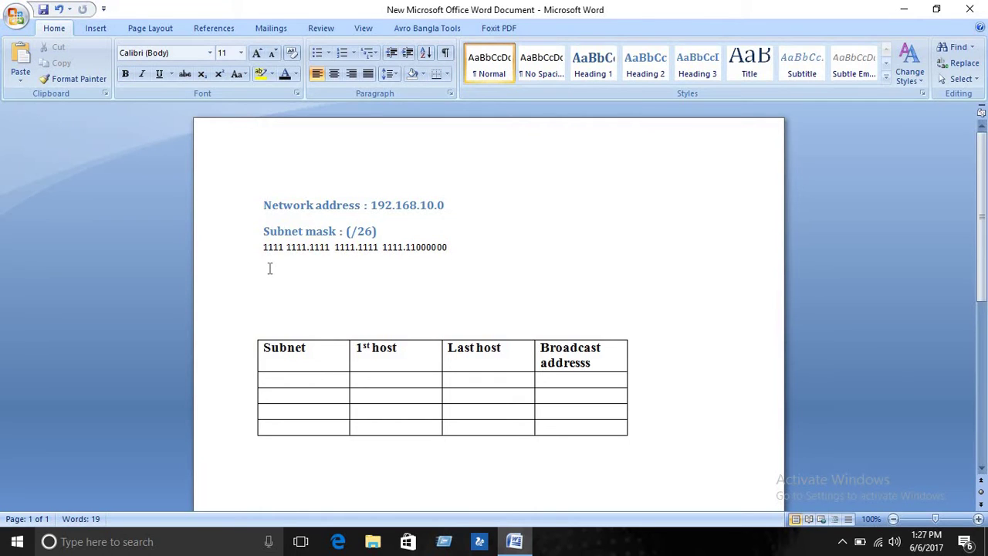
key(ctrl+v)
Step: Turn the pasted line into 'Network = ' followed by 192.168.10.0 written in binary
click(265, 270)
text(netw)
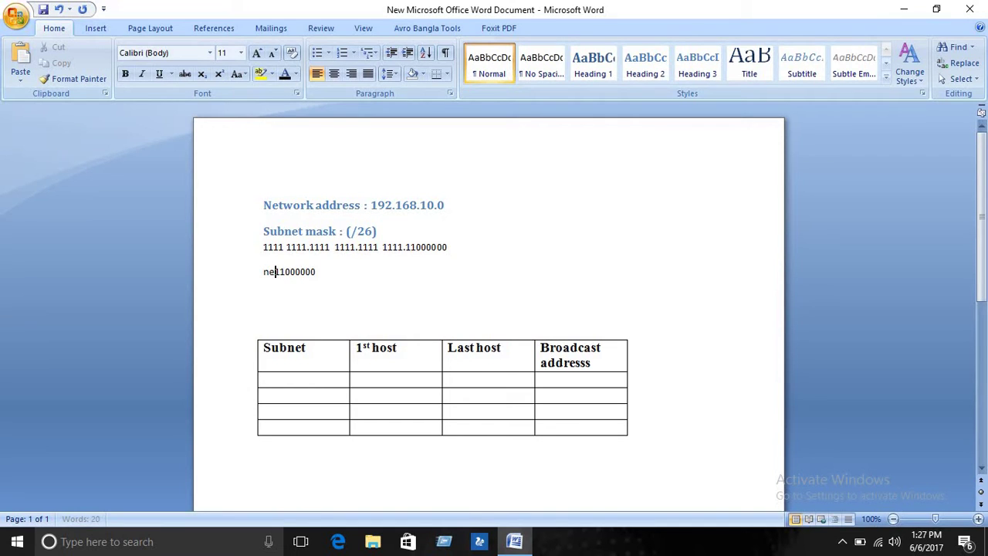
text(ork )
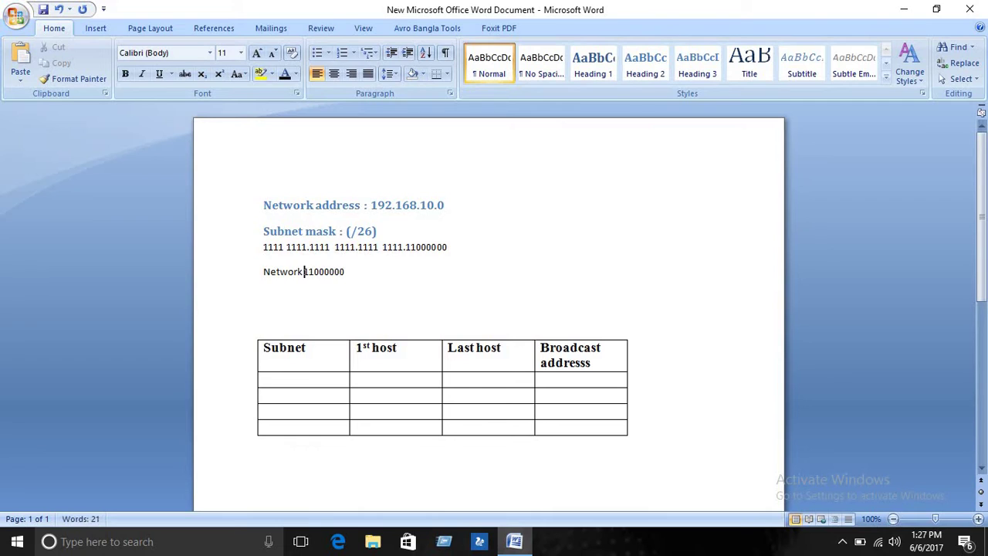
text(=)
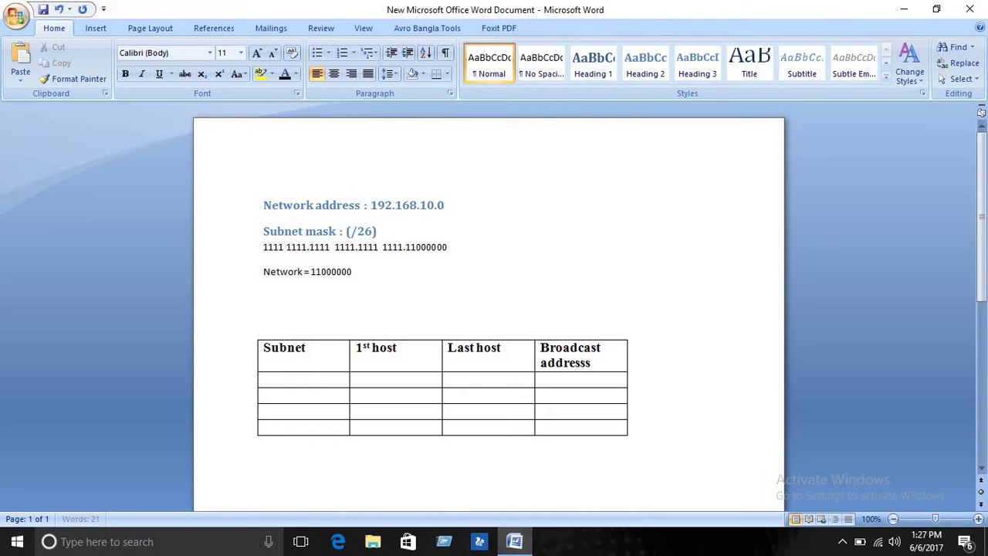
click(354, 272)
text(.10101)
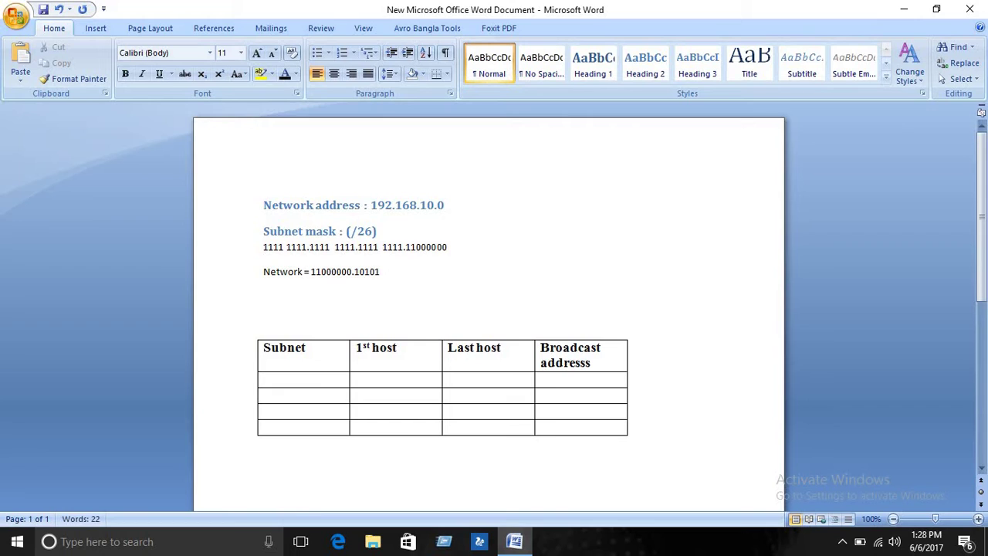
text(0000)
text(.)
text(0000)
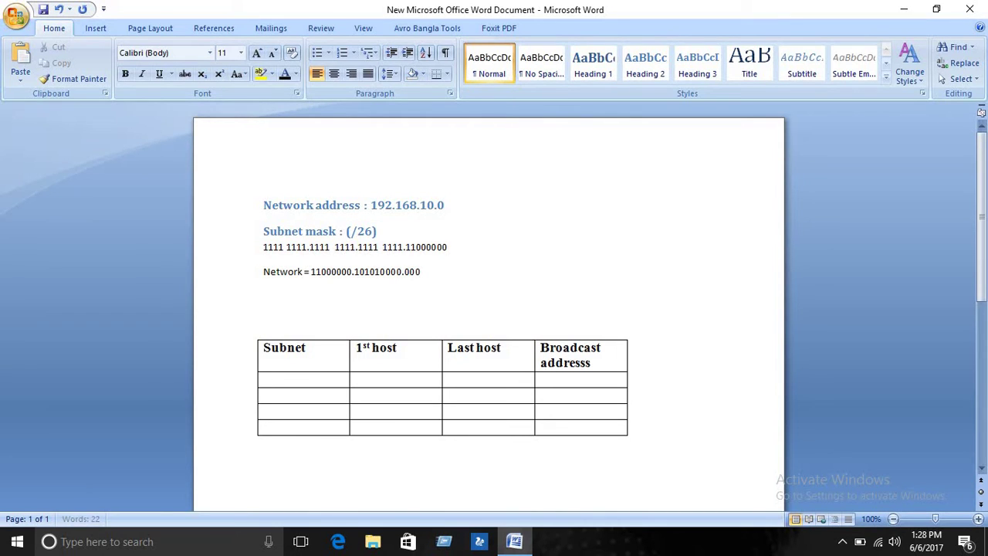
text(1010.)
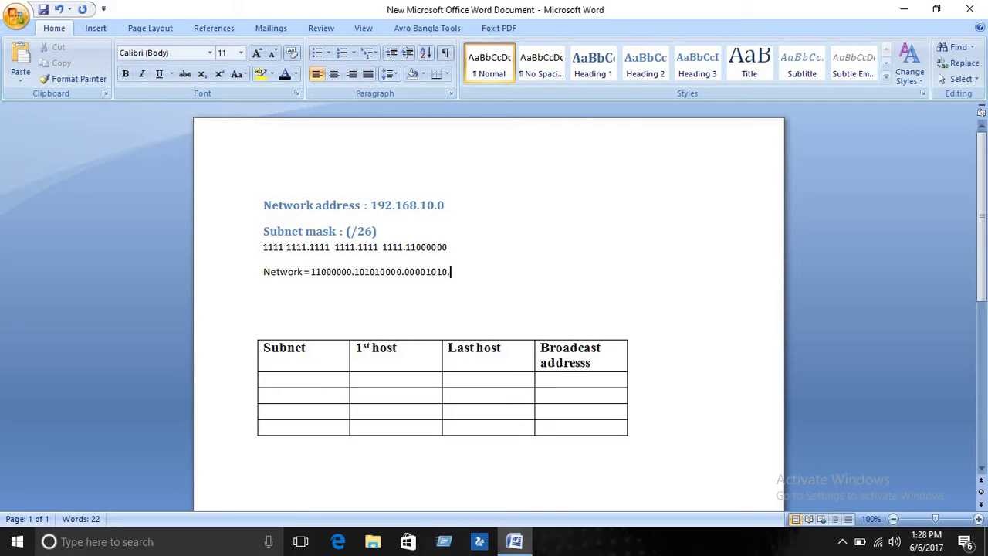
text(00000000)
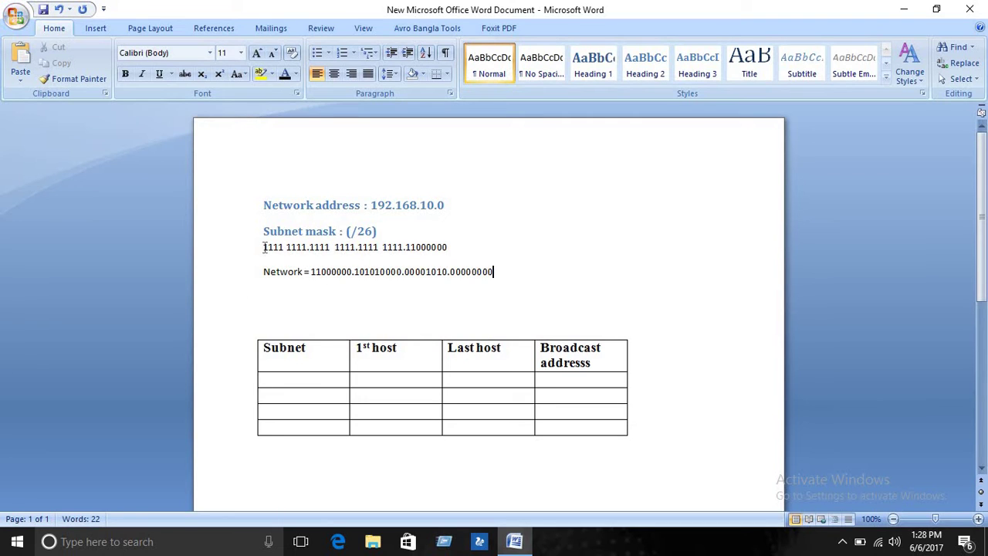
Step: Copy the binary subnet mask line and start a new line below Network
drag(265, 247, 446, 254)
key(ctrl+c)
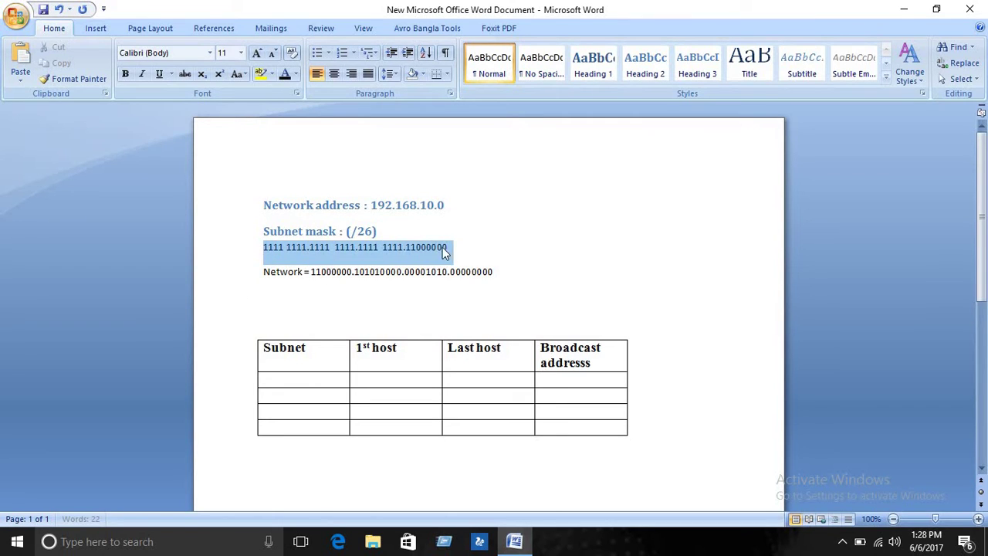
click(267, 278)
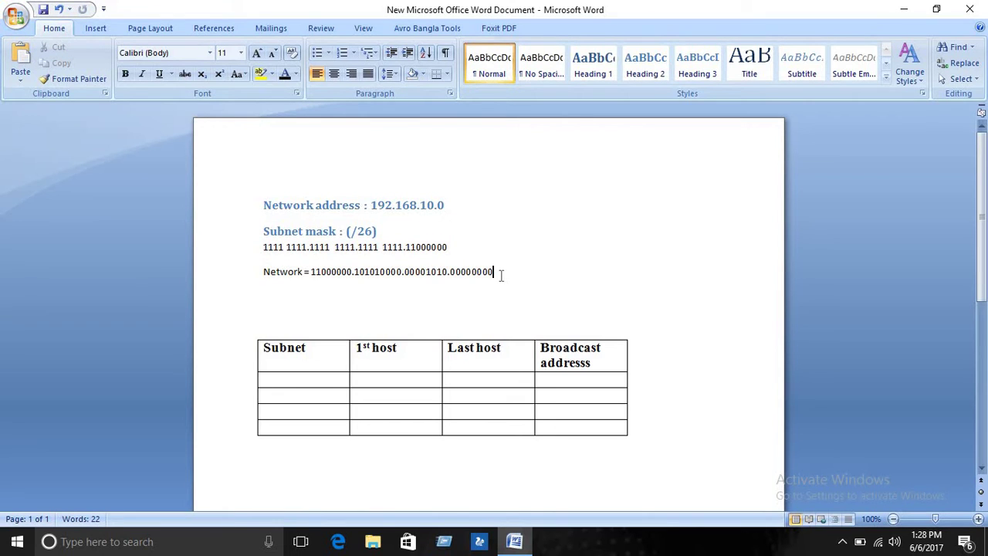
key(Return)
Step: Add 'Subnet mask =' with the pasted binary mask, aligned under the Network value
text(s)
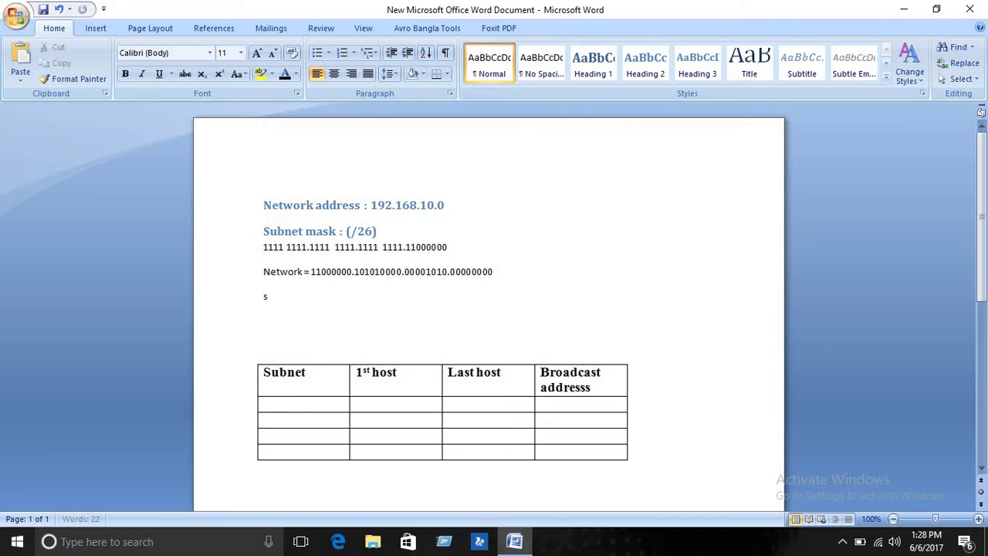
text(ubnet )
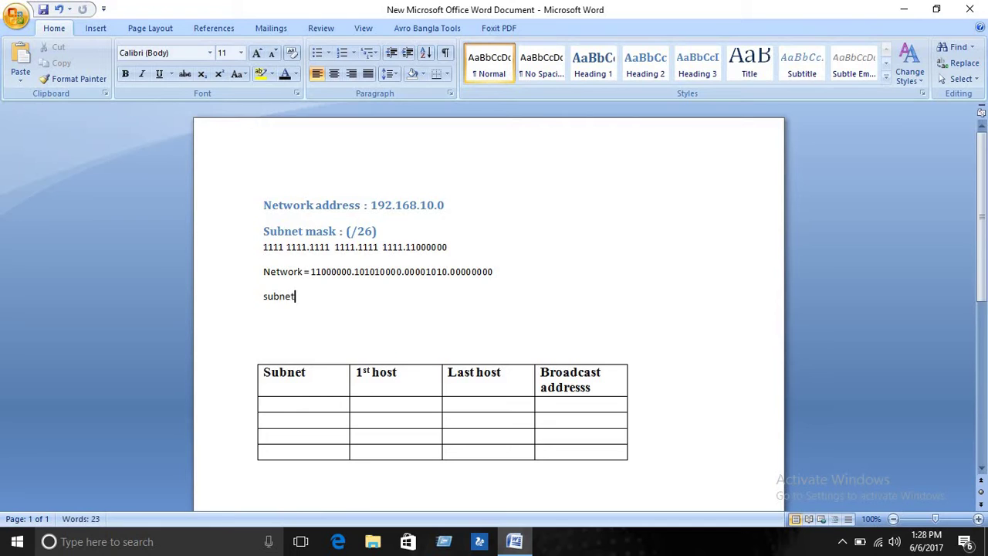
text(mask =)
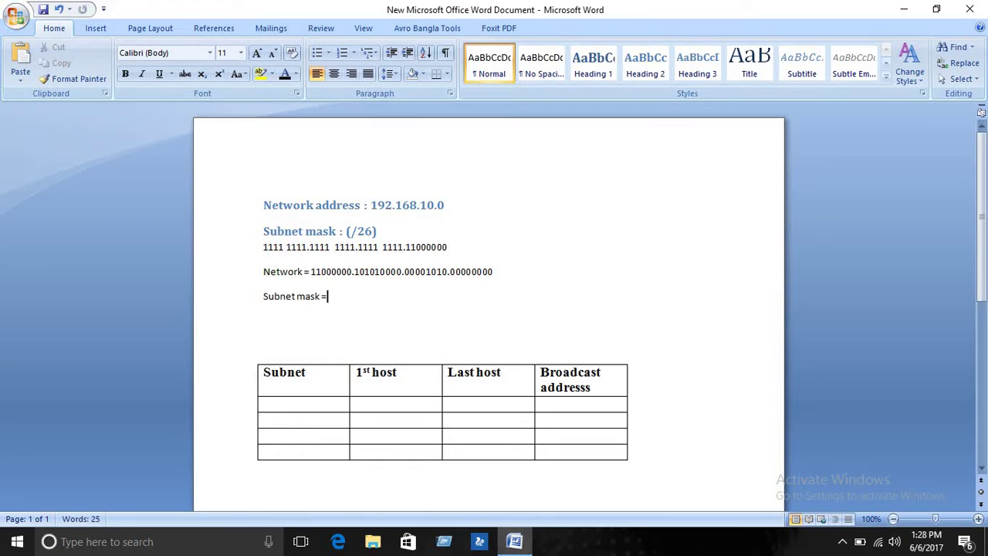
key(ctrl+v)
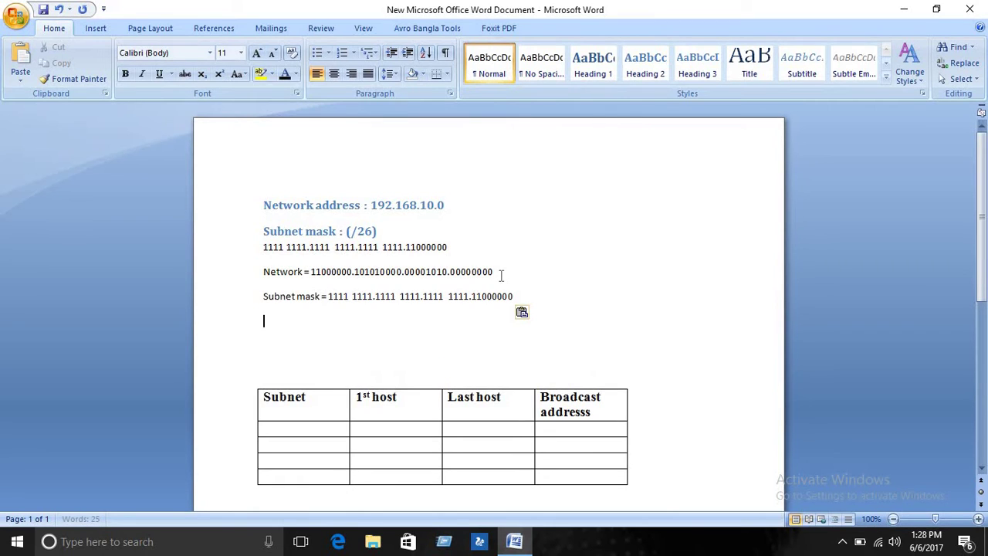
click(313, 272)
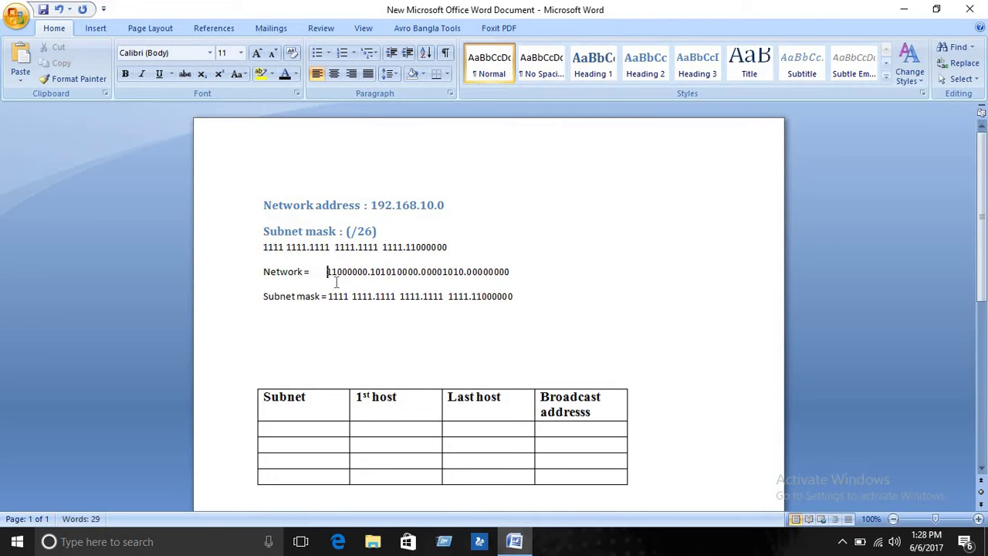
click(327, 296)
click(327, 274)
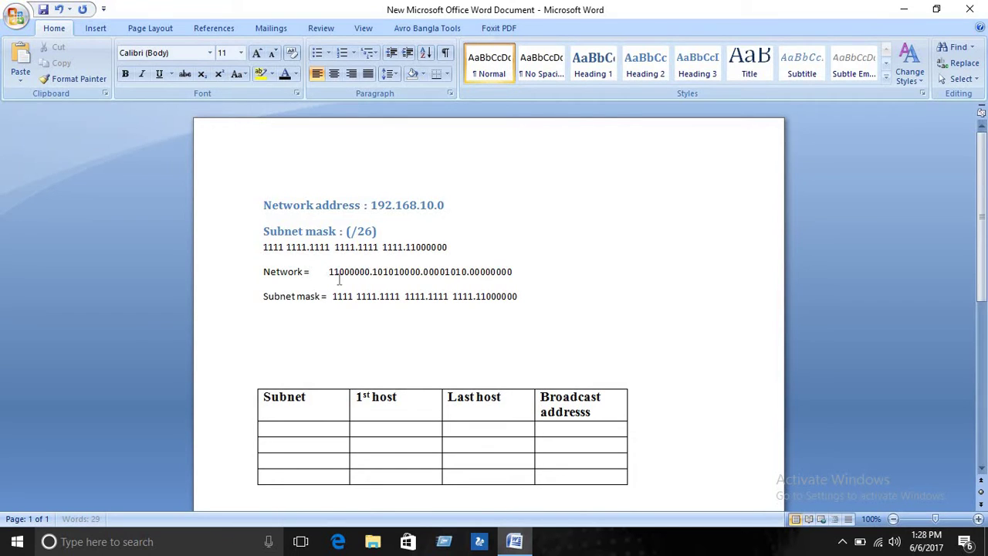
Step: Start an 'And :' line below the Subnet mask line
click(521, 297)
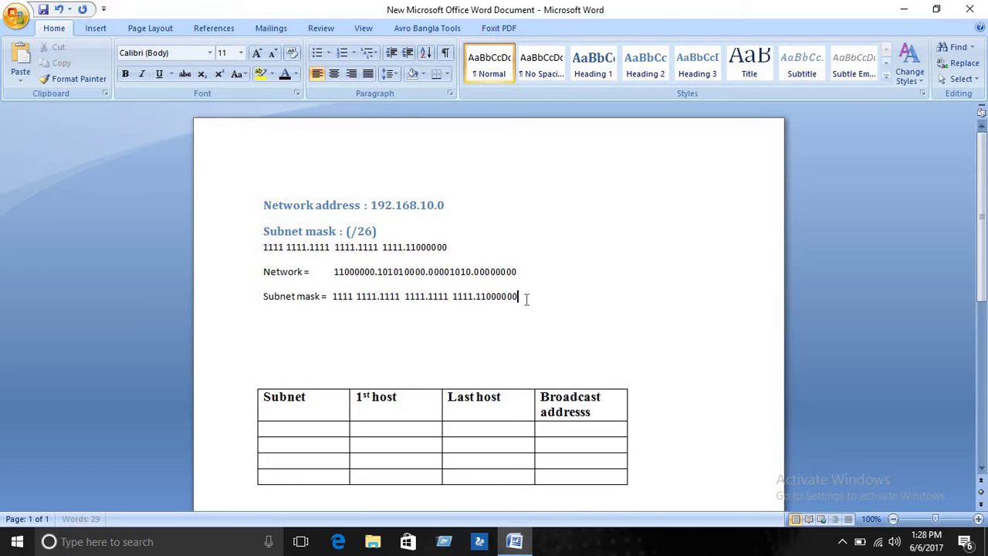
key(Return)
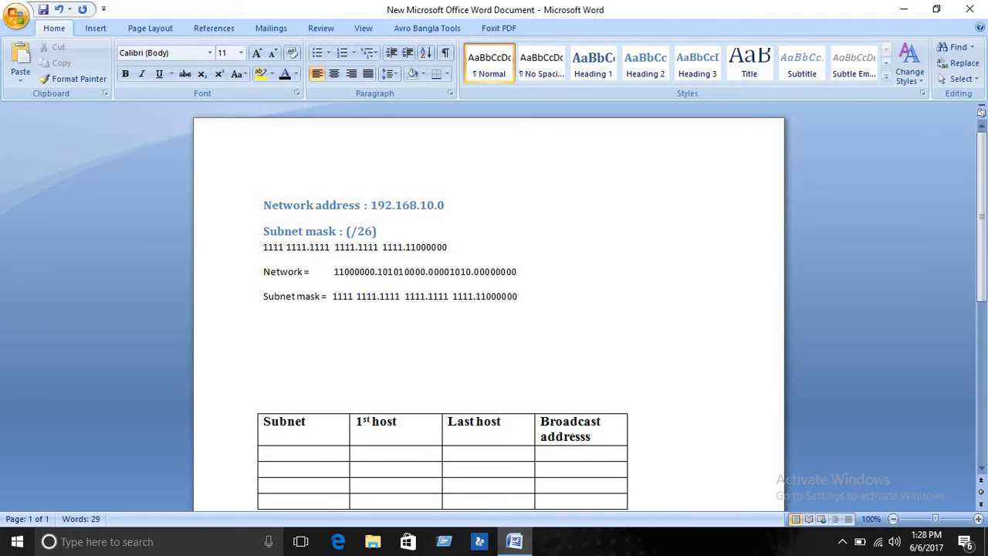
text(and :)
Step: Paste the first three Network octets after 'And :' and append the .00000000 octet
drag(336, 272, 457, 271)
key(ctrl+c)
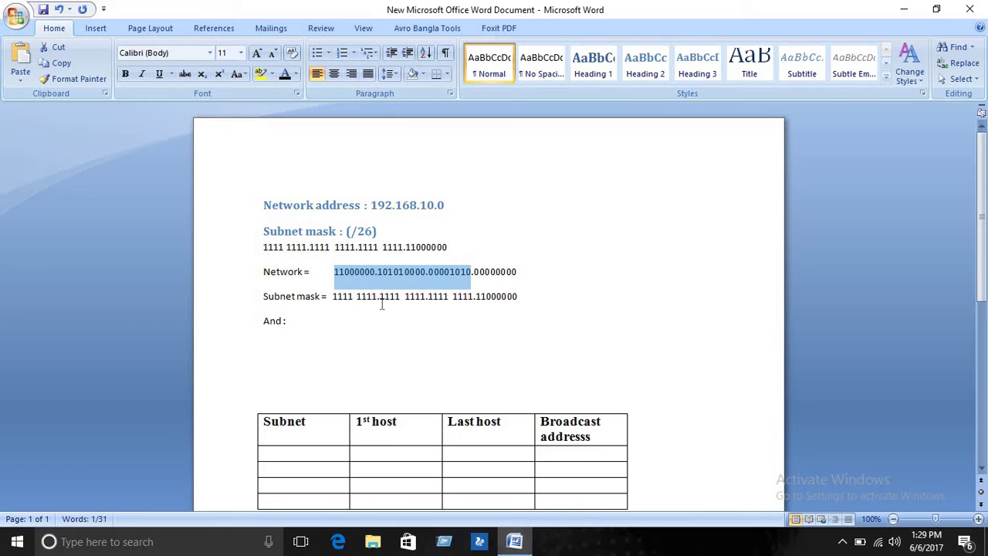
click(337, 315)
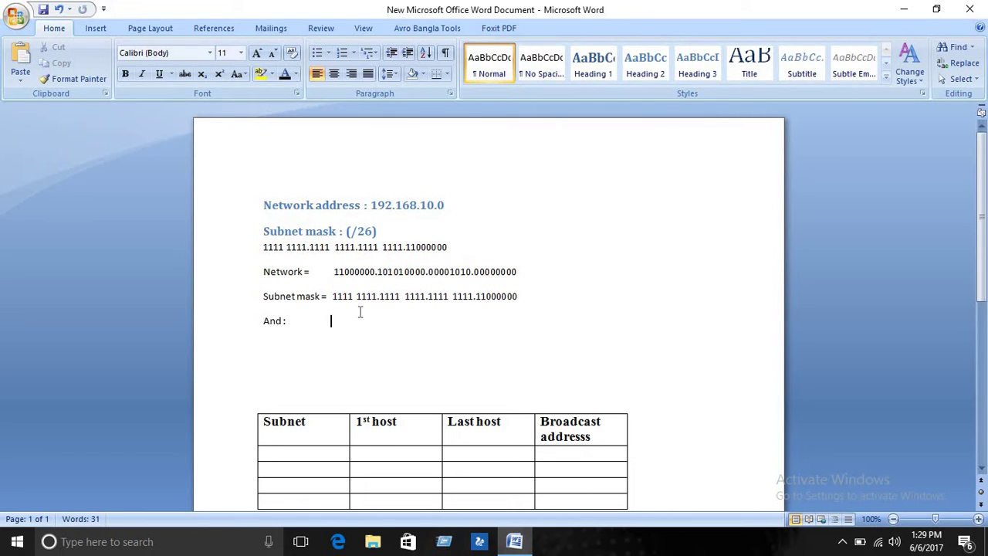
key(ctrl+v)
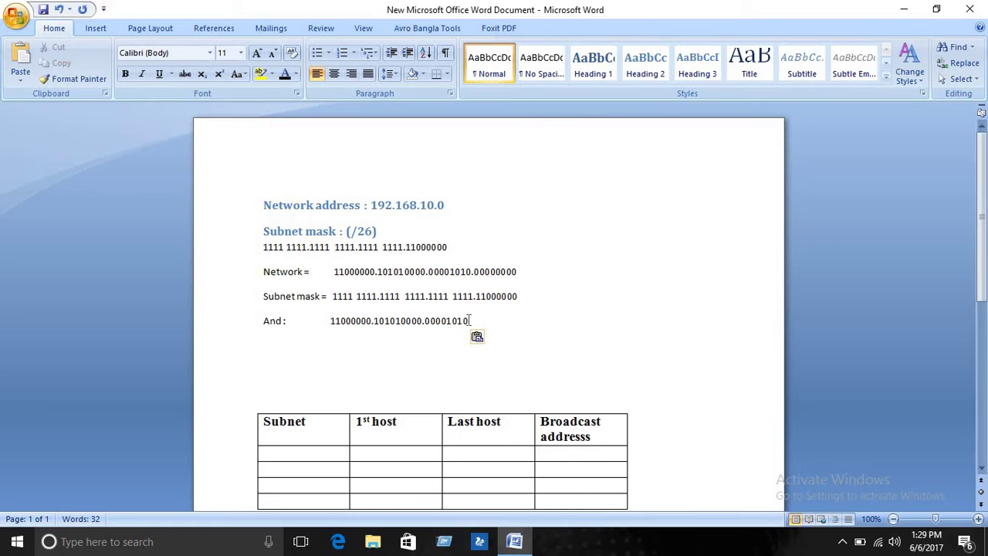
drag(469, 320, 345, 303)
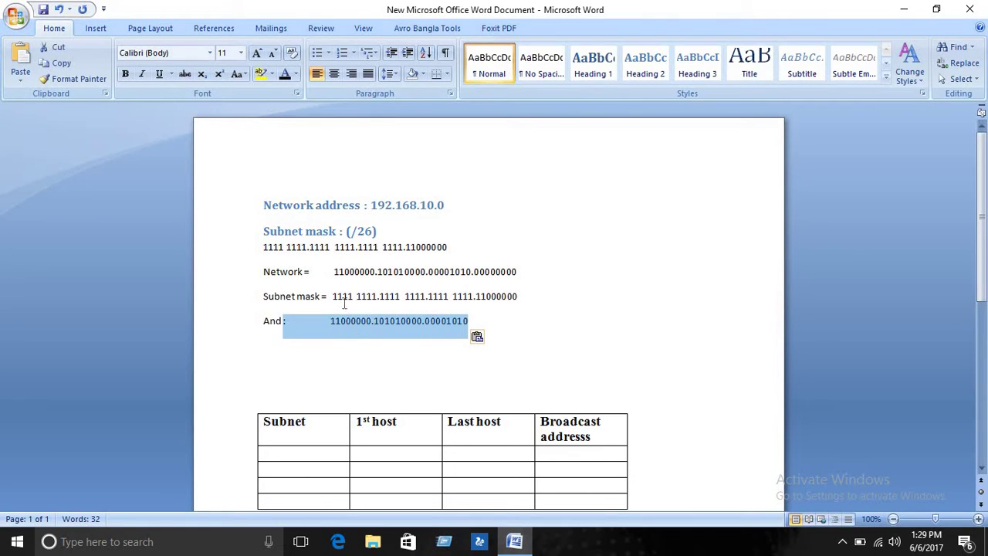
click(357, 321)
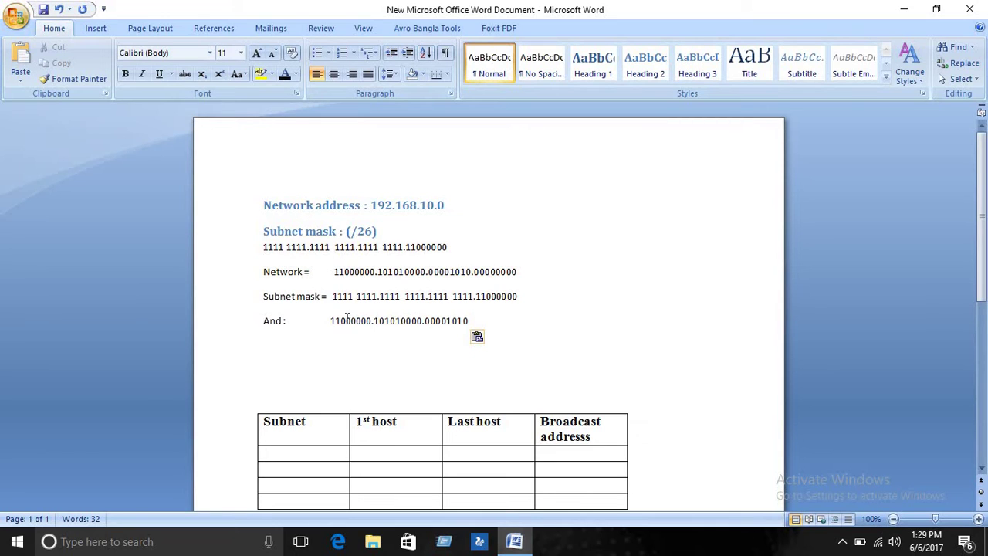
key(Right)
key(Right)
key(Right)
key(Right)
key(Right)
key(Right)
key(Right)
key(Right)
key(Right)
key(Right)
key(Right)
click(471, 321)
text(.)
text(0000)
Step: Check the ANDed result 11000000.10101000.00001010.00000000 and leave an empty line below
key(Return)
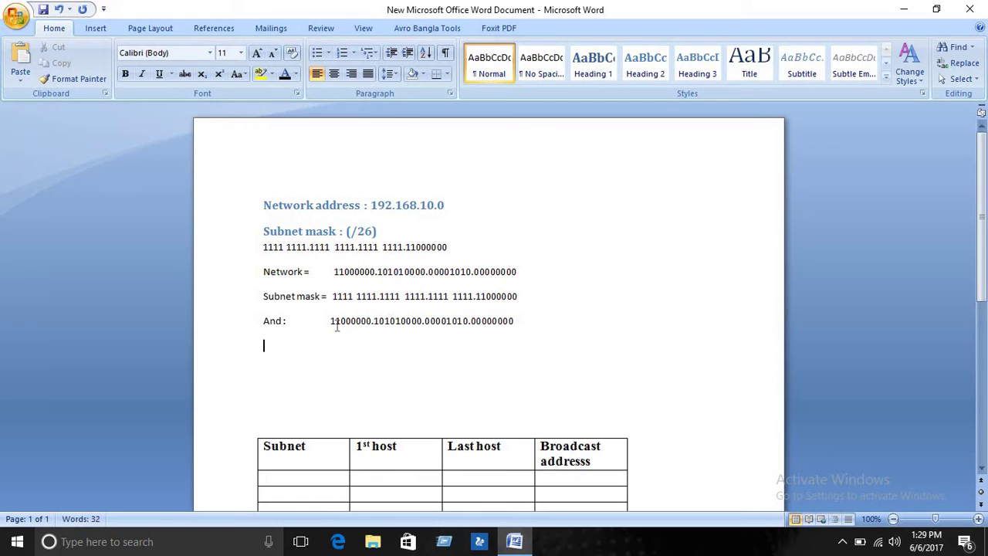
drag(330, 321, 514, 326)
click(512, 322)
drag(341, 319, 518, 323)
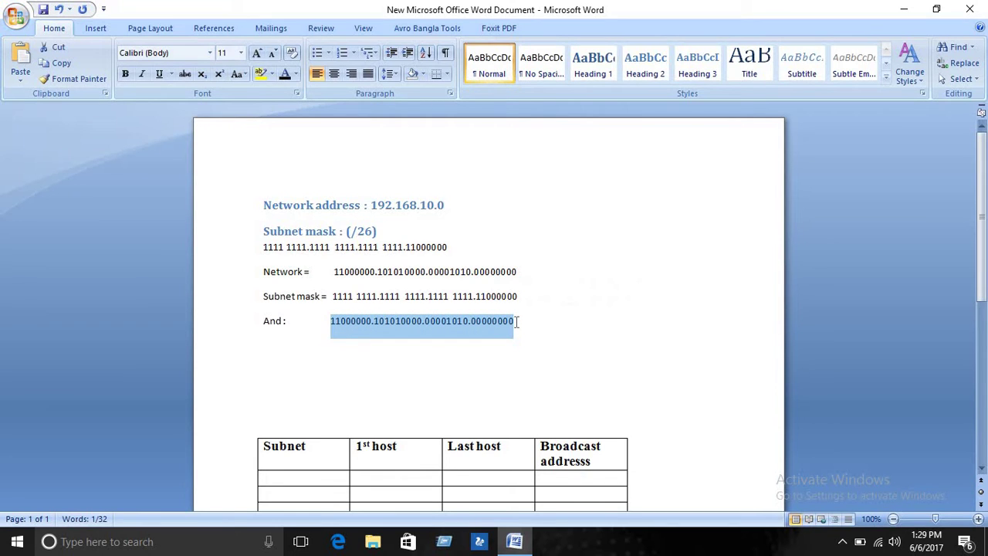
click(518, 322)
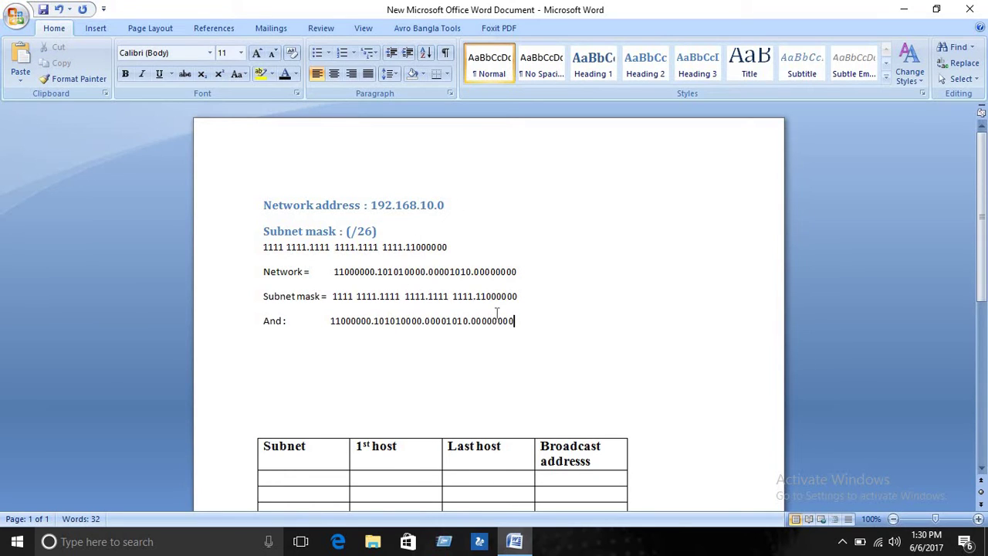
key(Return)
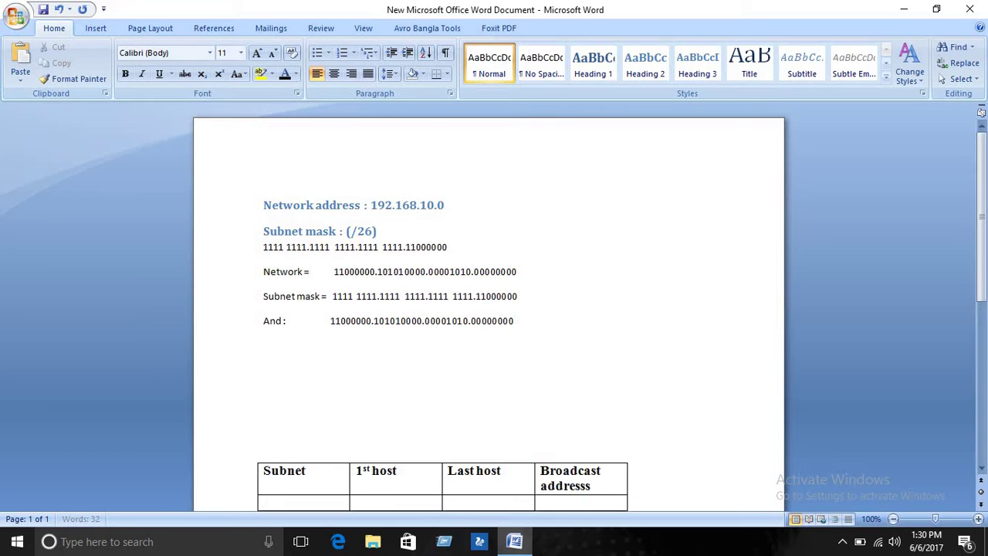